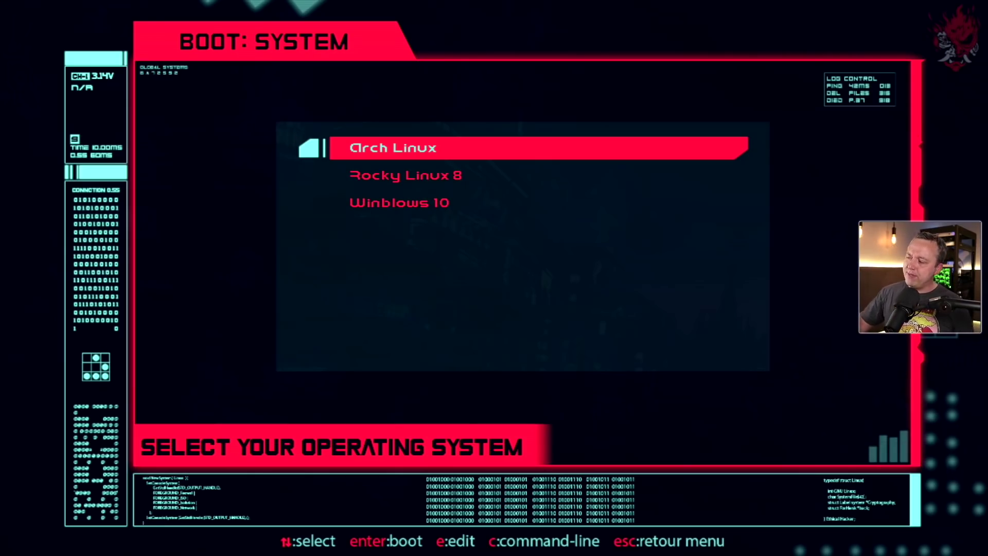
Highlight Rocky Linux 8 in the GRUB menu so it boots instead of Arch Linux
{"action": "key", "text": "Down"}
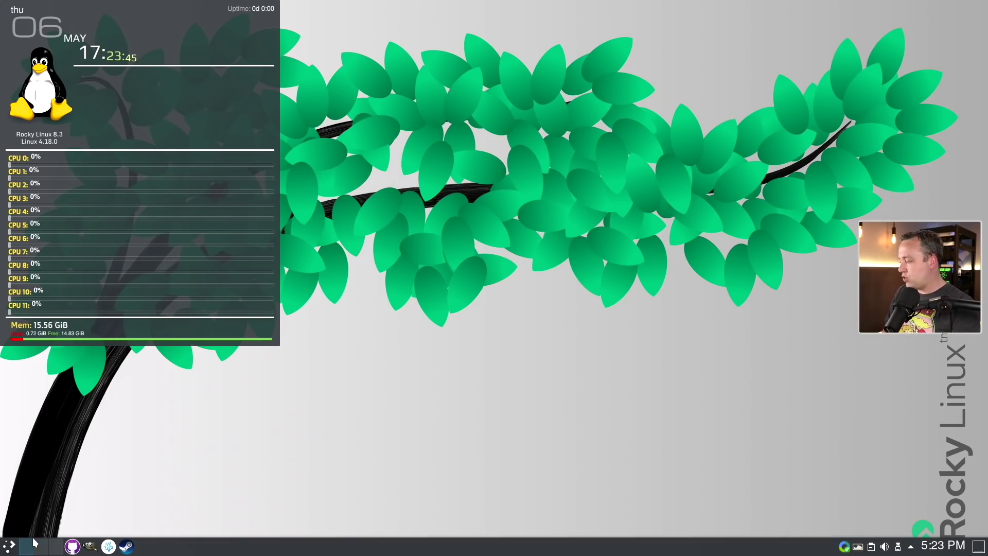
{"action": "left_click", "coordinate": [8, 546]}
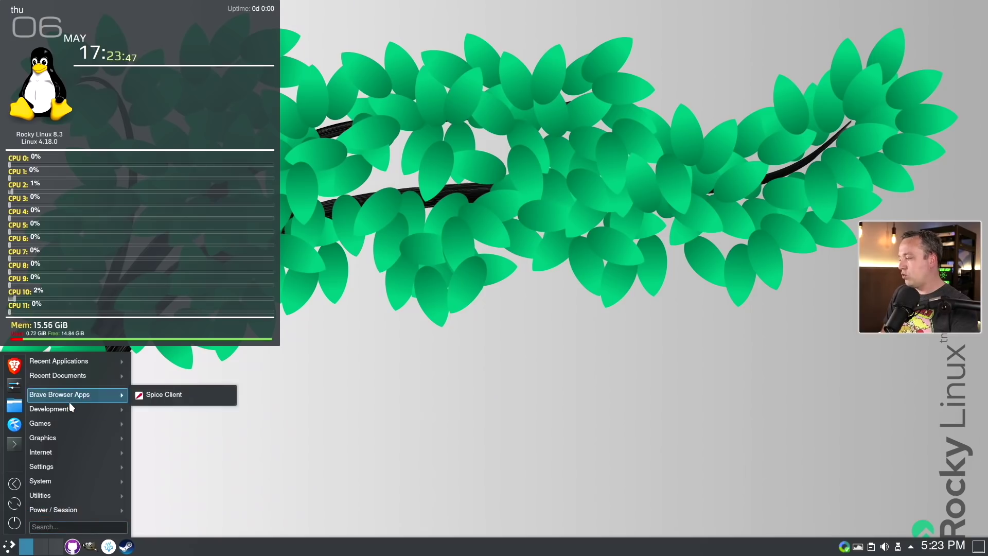
{"action": "mouse_move", "coordinate": [74, 456]}
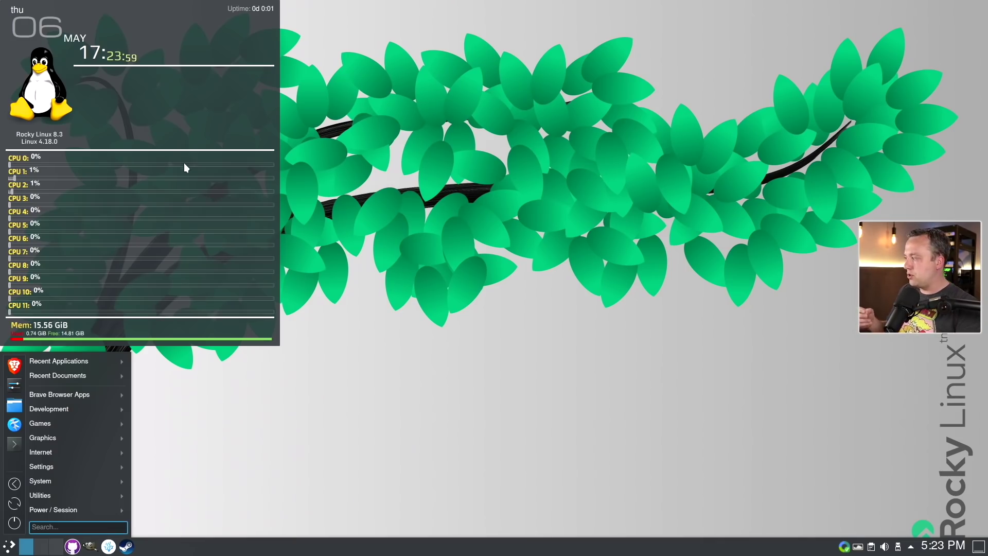
{"action": "left_click", "coordinate": [81, 144]}
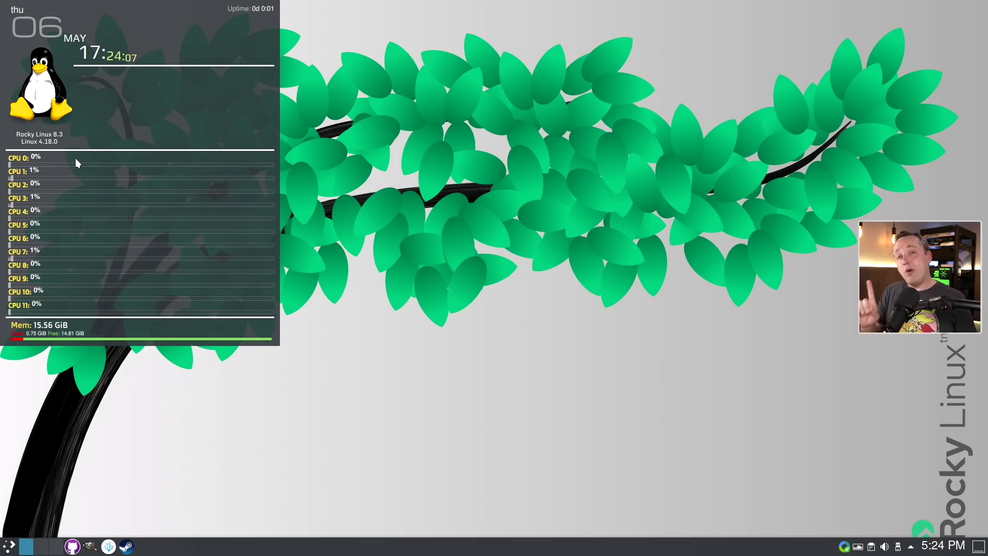
Bring up the drop-down terminal and run neofetch to show the Rocky Linux 8.3 system summary
{"action": "key", "text": "ctrl+alt+t"}
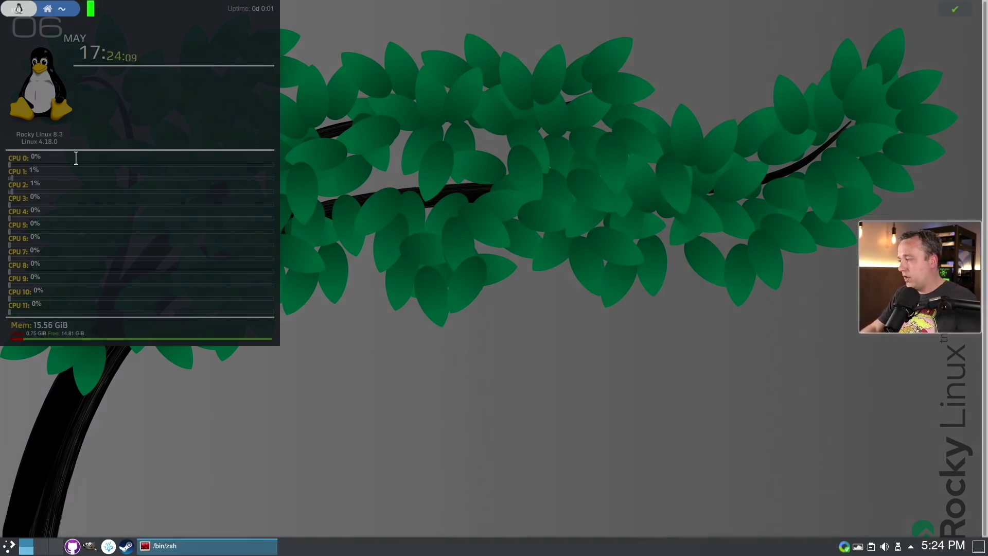
{"action": "type", "text": "neofetc"}
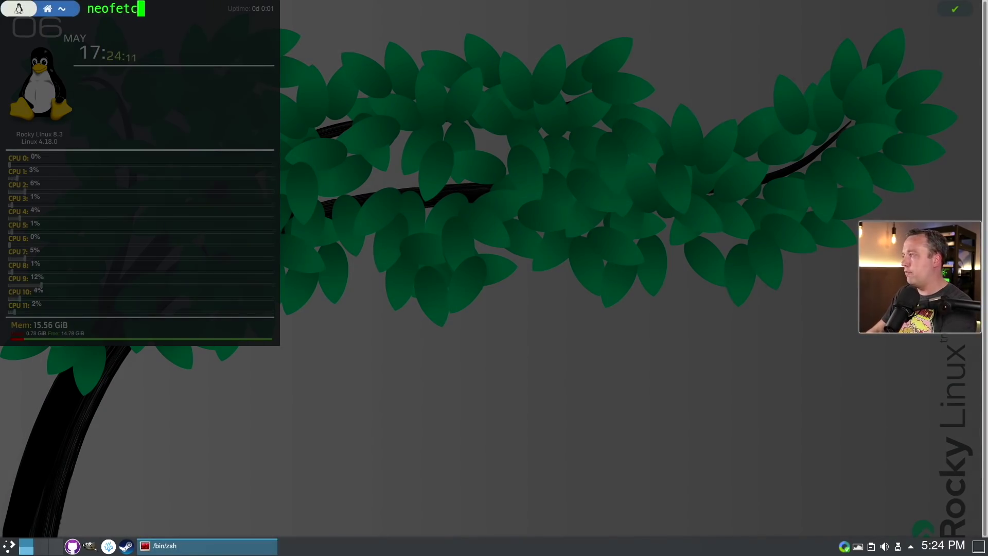
{"action": "type", "text": "h"}
{"action": "key", "text": "Return"}
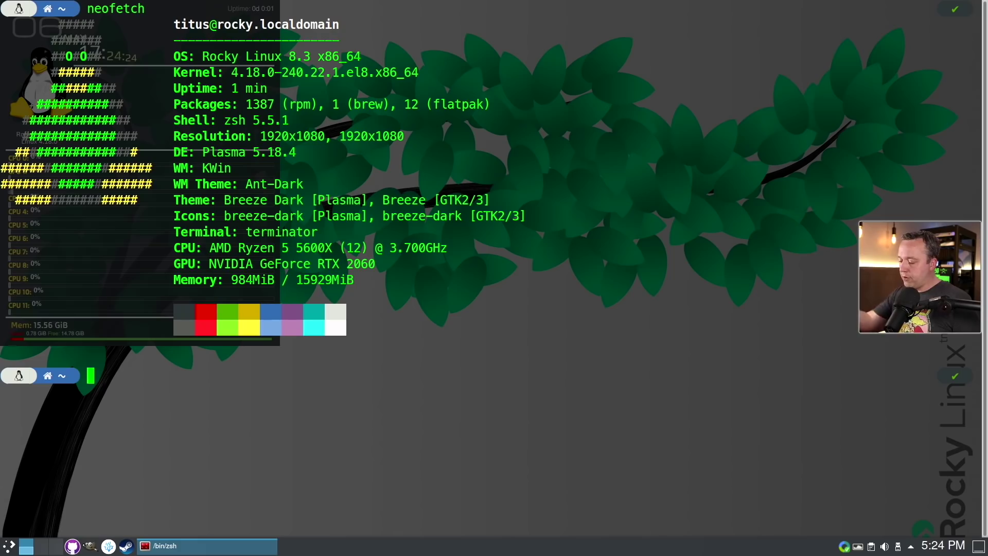
Run lspci -k to confirm nvidia drives the RTX 2060, then hide the terminal
{"action": "type", "text": "lspci -k"}
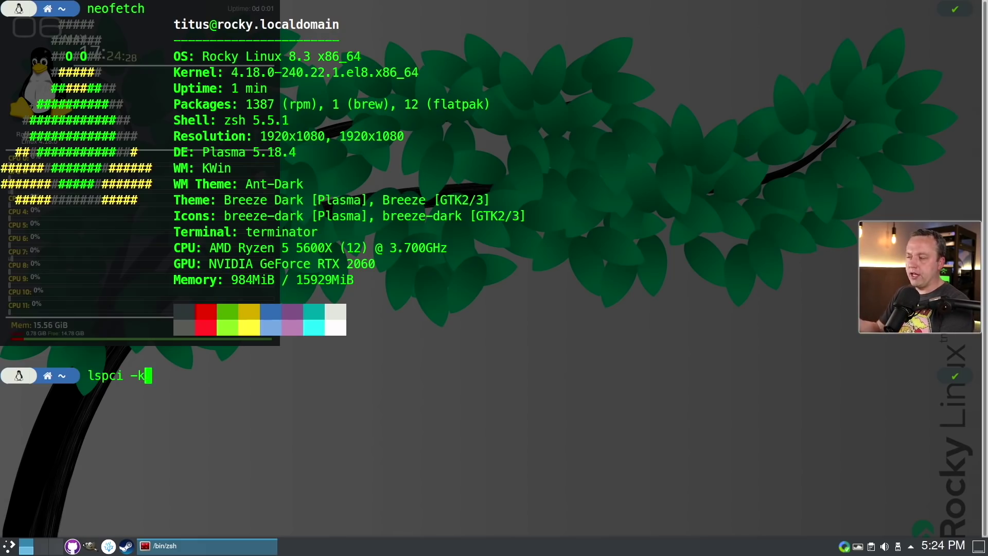
{"action": "key", "text": "Return"}
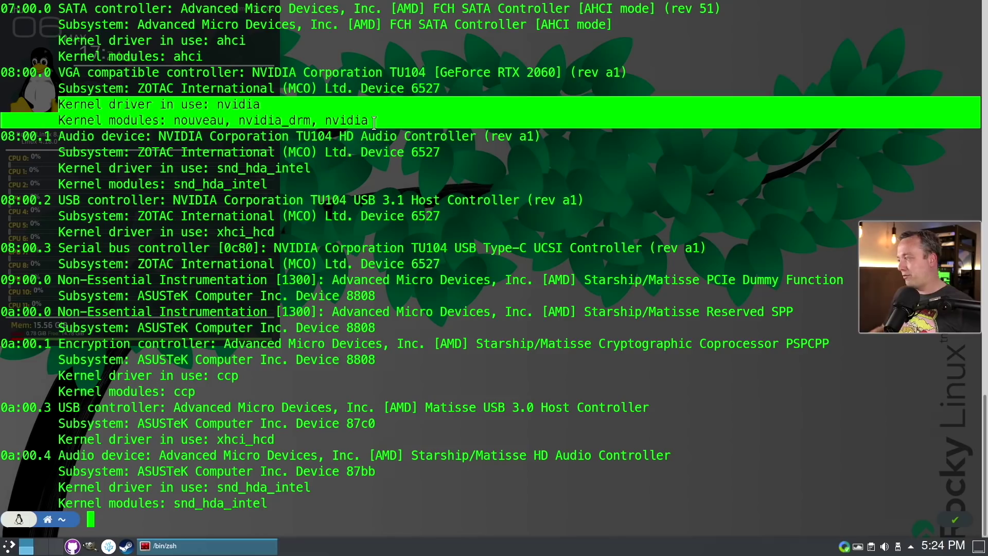
{"action": "key", "text": "ctrl+d"}
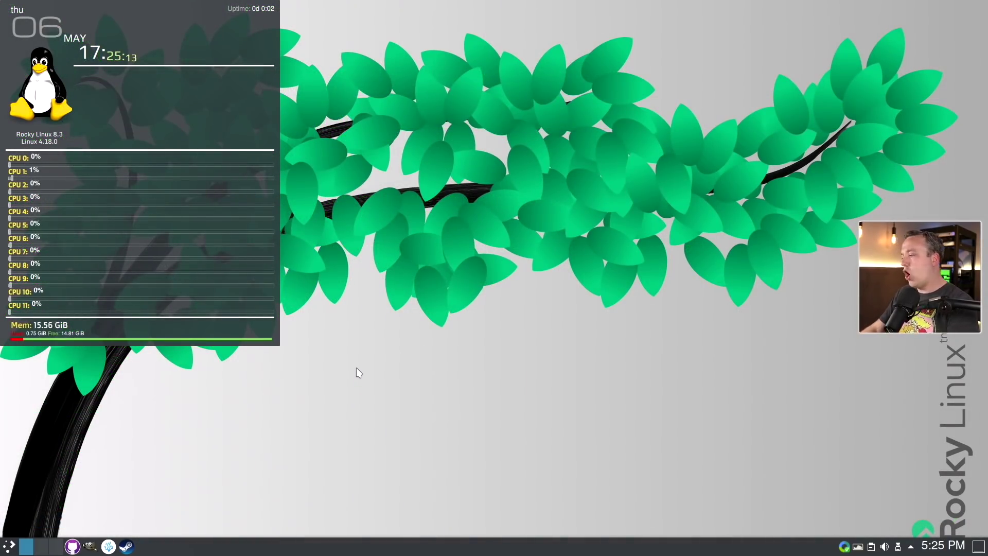
Reopen the drop-down Terminator terminal over the desktop with a fresh prompt
{"action": "key", "text": "ctrl+alt+t"}
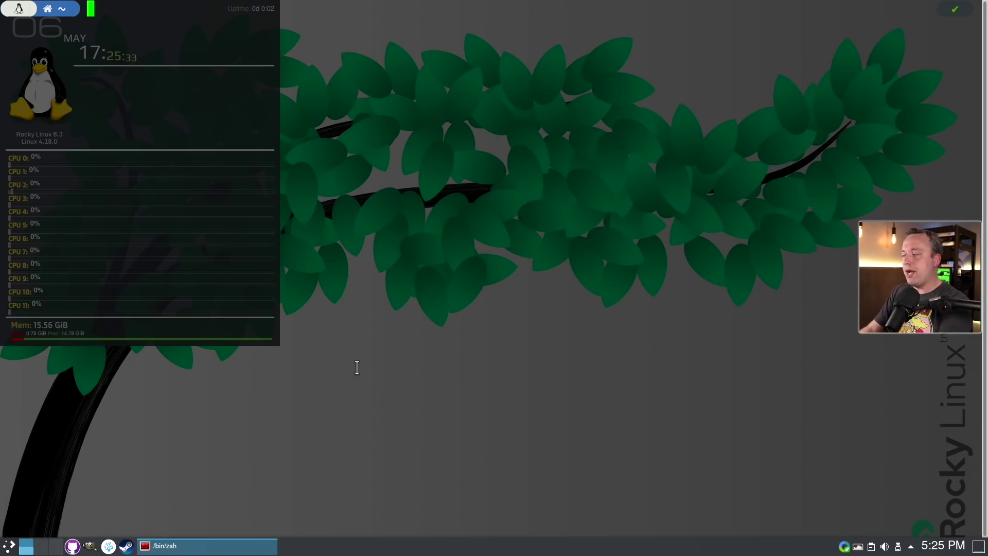
Run brew list to show hugo as the only formula, hide the terminal, and launch GIMP
{"action": "type", "text": "brew"}
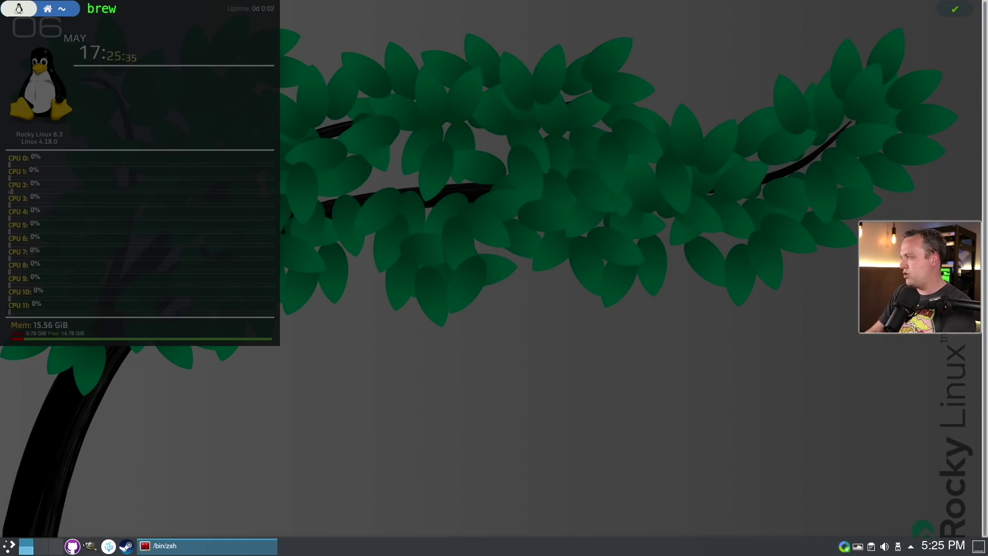
{"action": "type", "text": " list"}
{"action": "key", "text": "Return"}
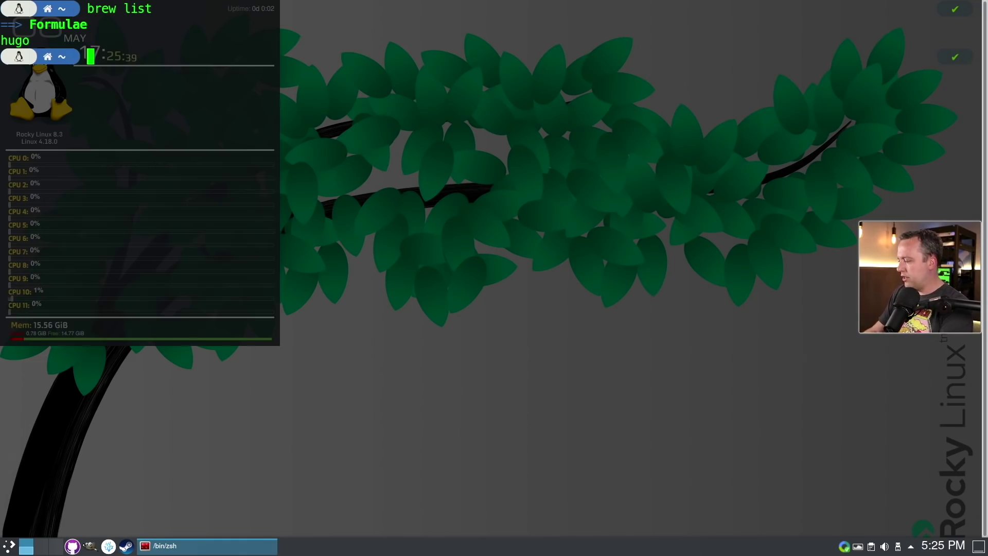
{"action": "key", "text": "ctrl+d"}
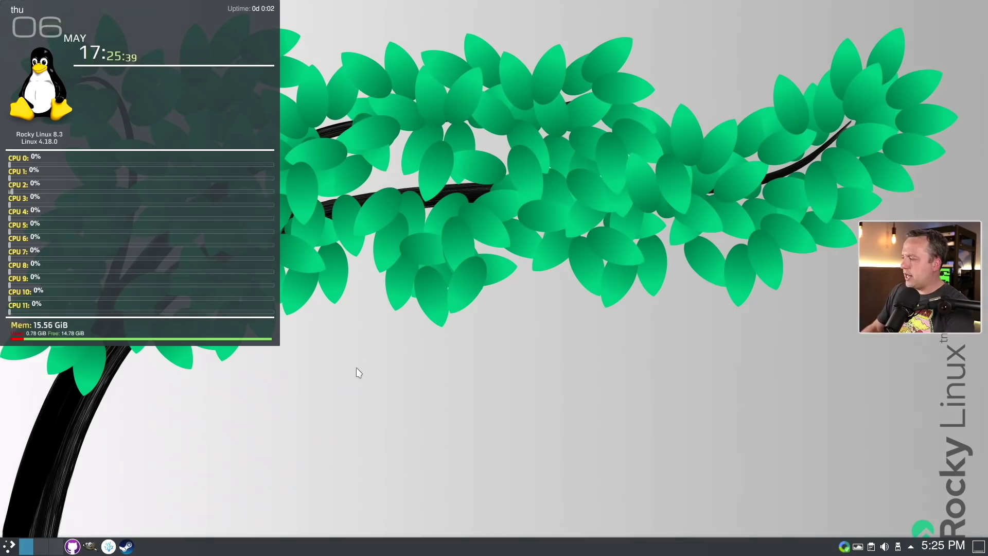
{"action": "left_click", "coordinate": [87, 547]}
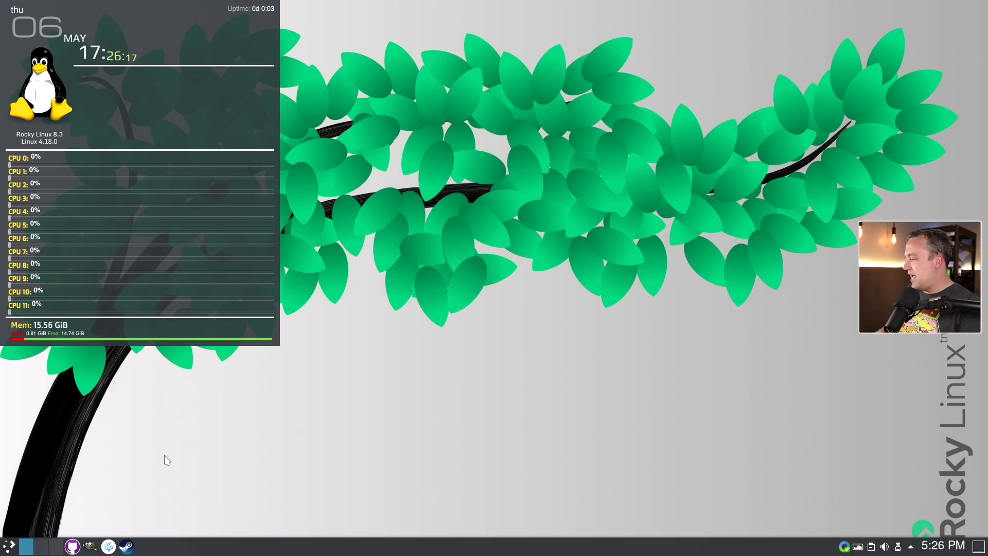
Browse the application menu's Graphics, Internet and System categories, then move to another virtual desktop
{"action": "left_click", "coordinate": [33, 550]}
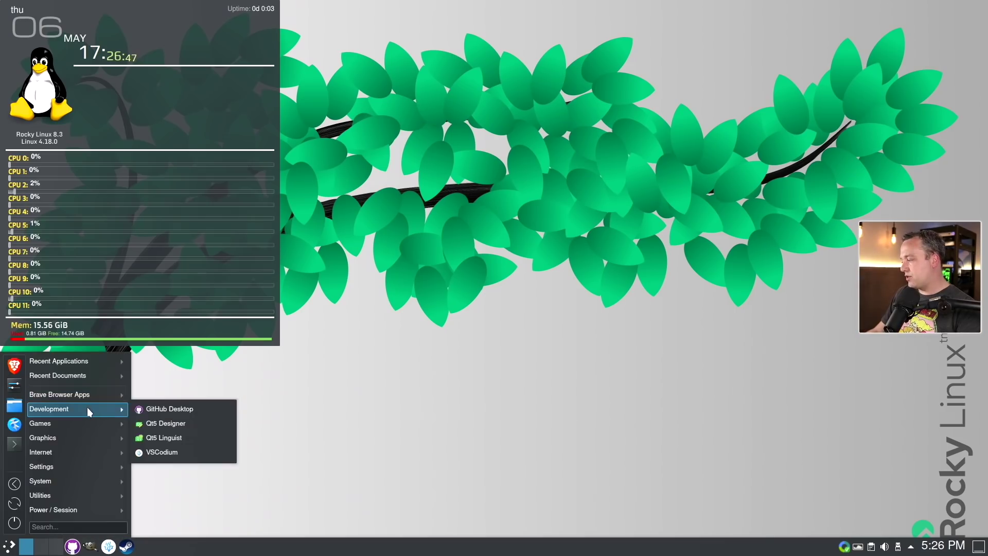
{"action": "mouse_move", "coordinate": [91, 439]}
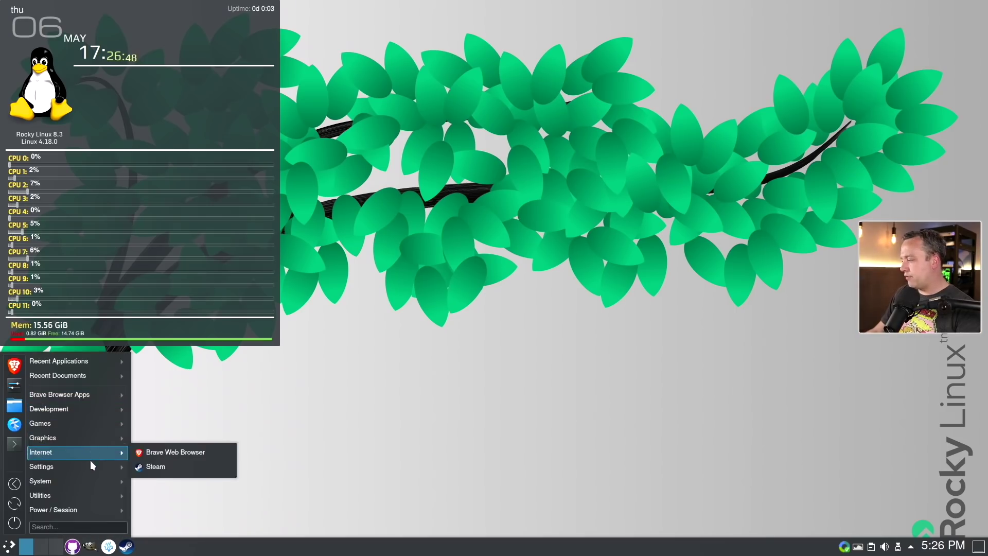
{"action": "mouse_move", "coordinate": [96, 488]}
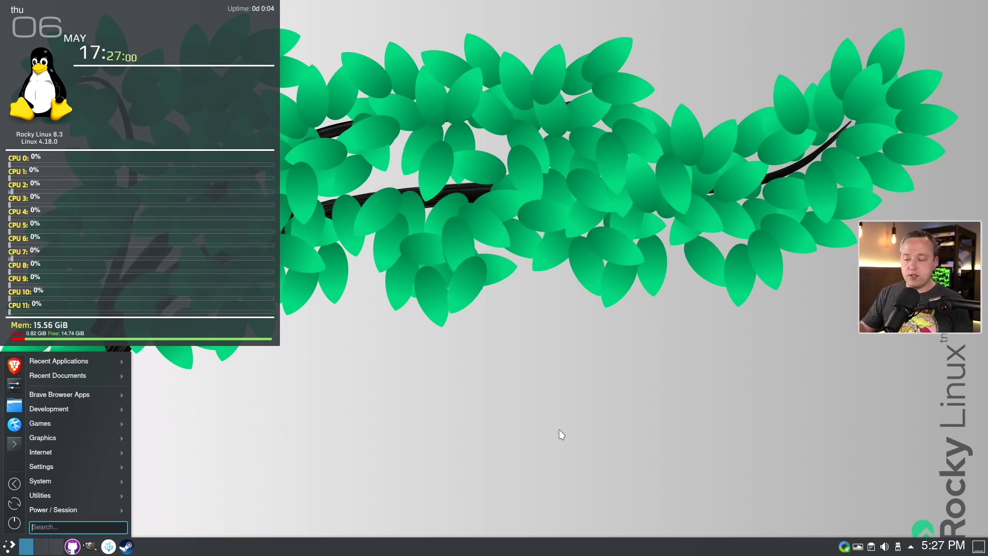
{"action": "key", "text": "ctrl+alt+Left"}
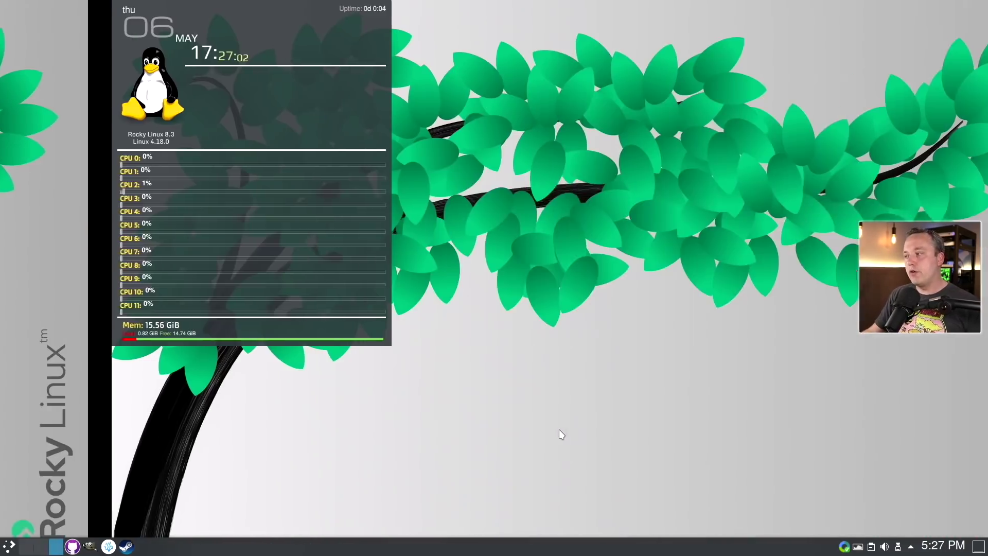
Cycle left then right across virtual desktops, landing on the one with VSCodium open
{"action": "key", "text": "ctrl+alt+Left"}
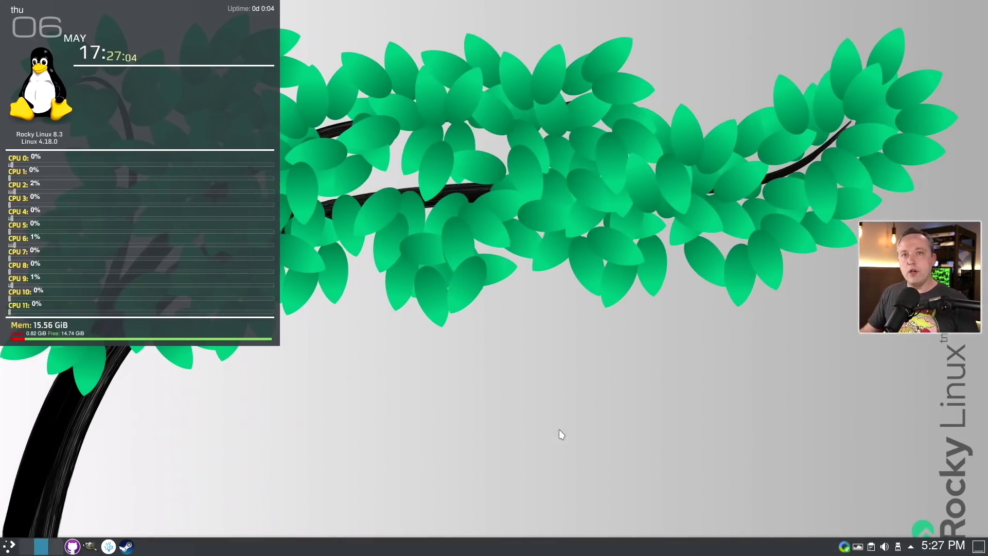
{"action": "key", "text": "ctrl+alt+Right"}
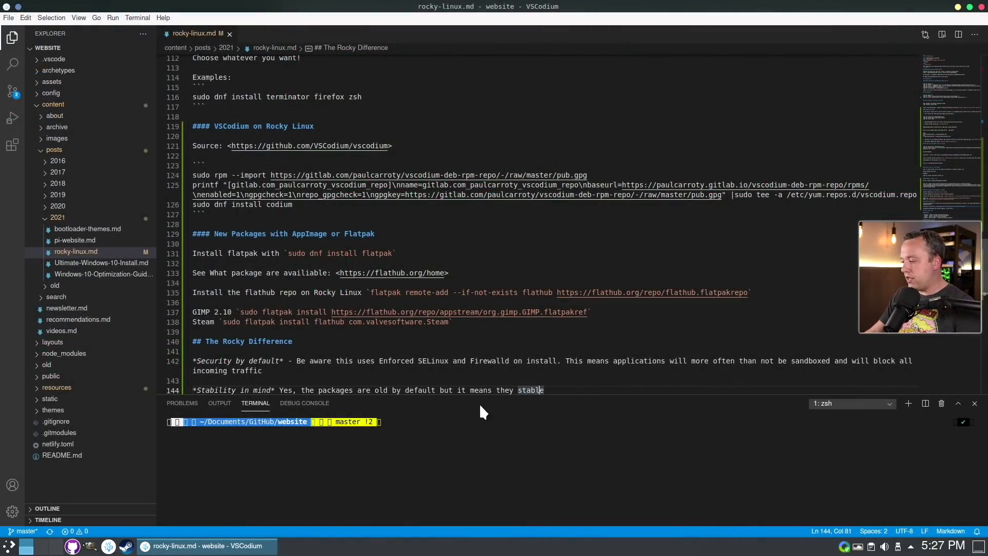
Start hugo server in VSCodium's integrated terminal to serve the site at localhost:1313
{"action": "type", "text": "hugo server"}
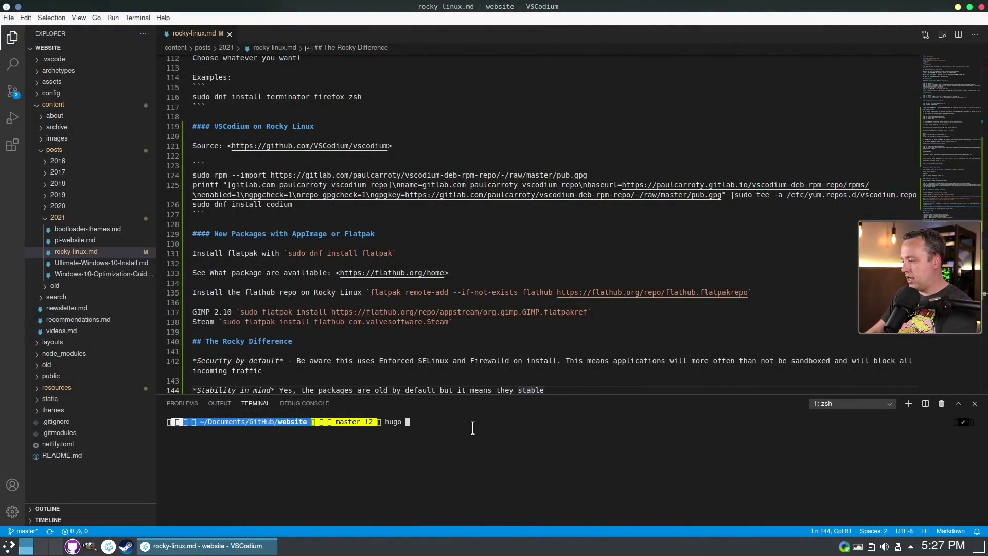
{"action": "key", "text": "Return"}
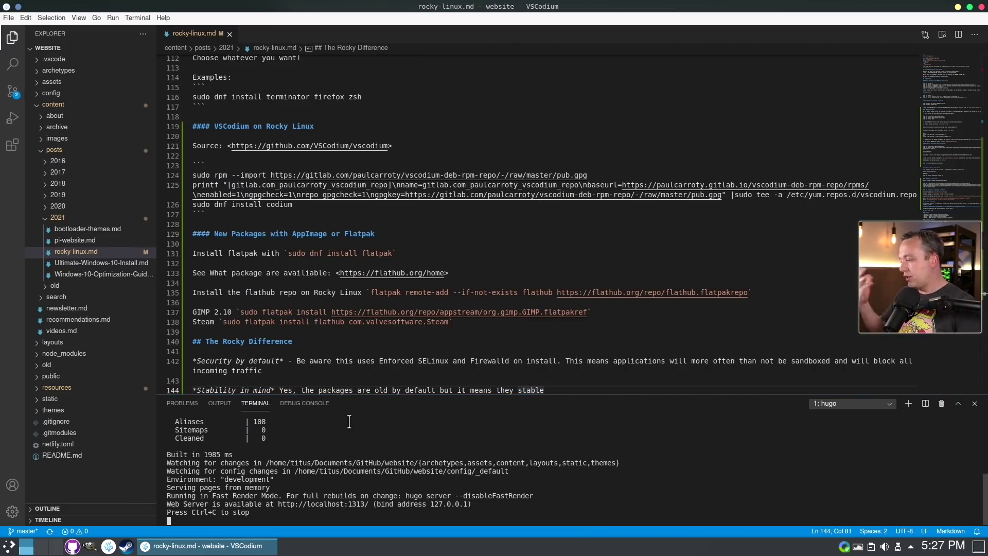
Launch Brave and load the local guide at localhost:1313/rocky-linux/
{"action": "left_click", "coordinate": [89, 547]}
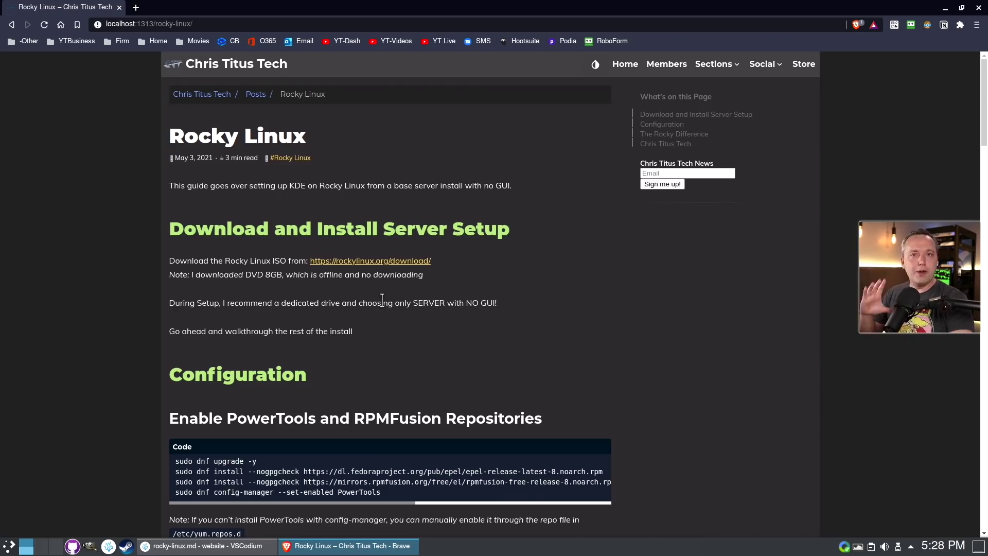
Scroll the guide from the PowerTools repositories down to the NVIDIA Cards ONLY section
{"action": "scroll", "coordinate": [153, 279], "scroll_direction": "down", "scroll_amount": 4}
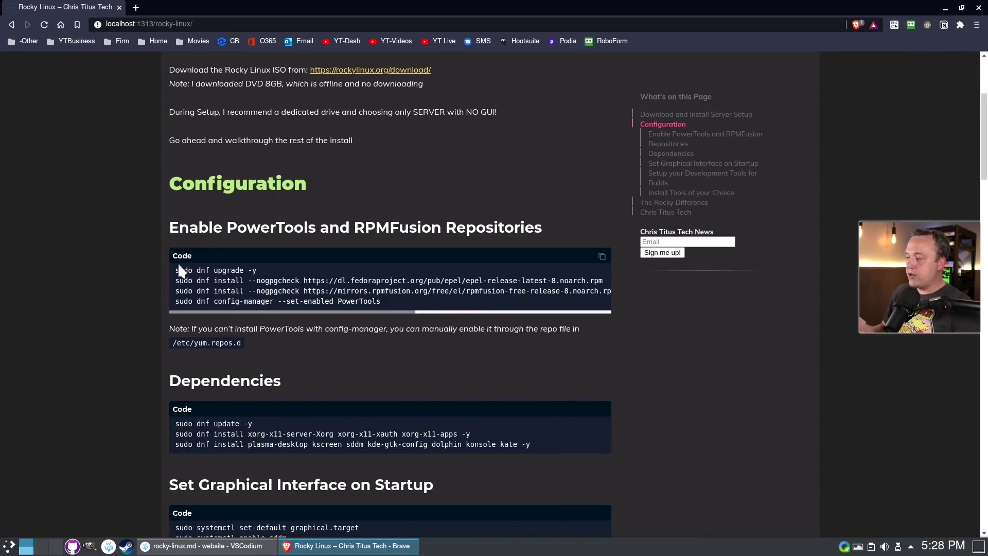
{"action": "scroll", "coordinate": [177, 263], "scroll_direction": "down", "scroll_amount": 2}
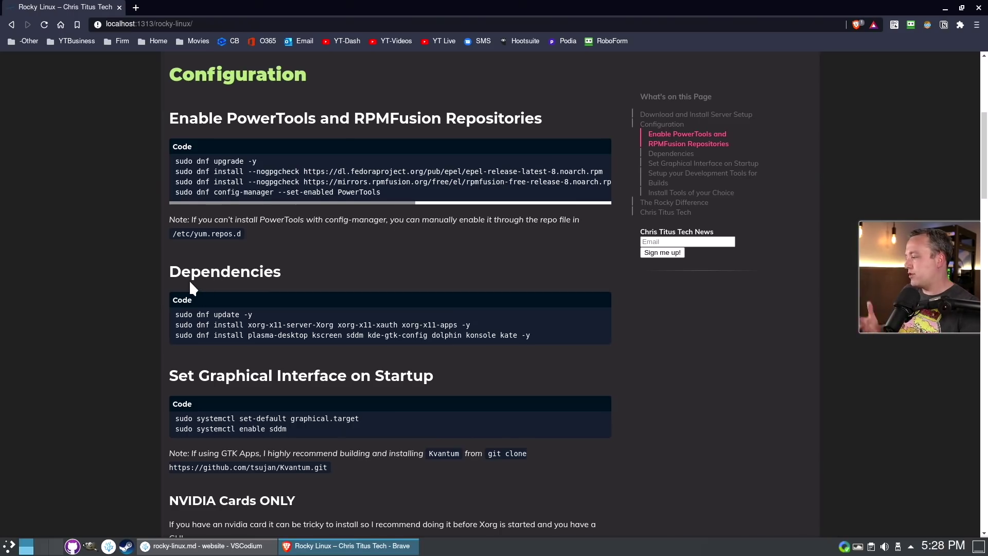
{"action": "scroll", "coordinate": [186, 283], "scroll_direction": "down", "scroll_amount": 3}
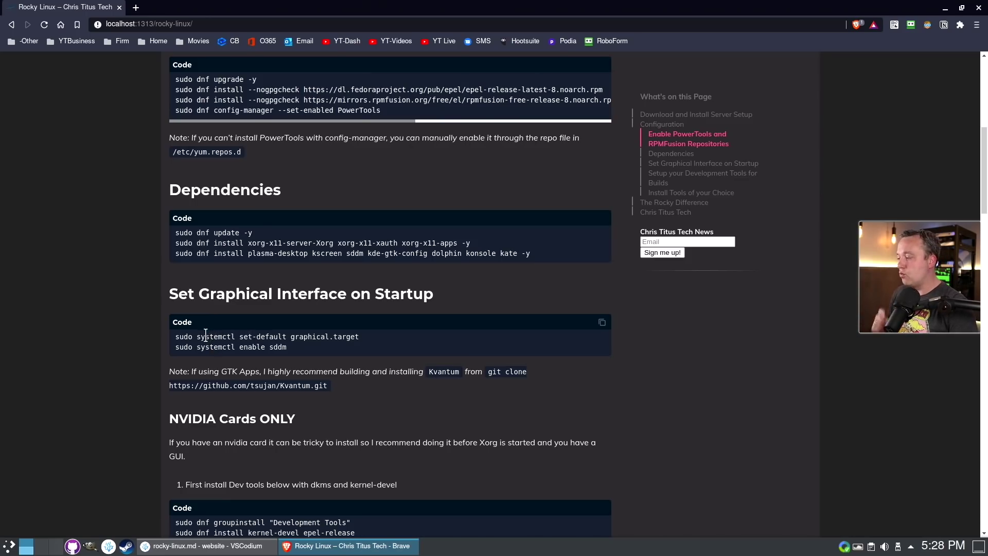
{"action": "scroll", "coordinate": [206, 330], "scroll_direction": "down", "scroll_amount": 5}
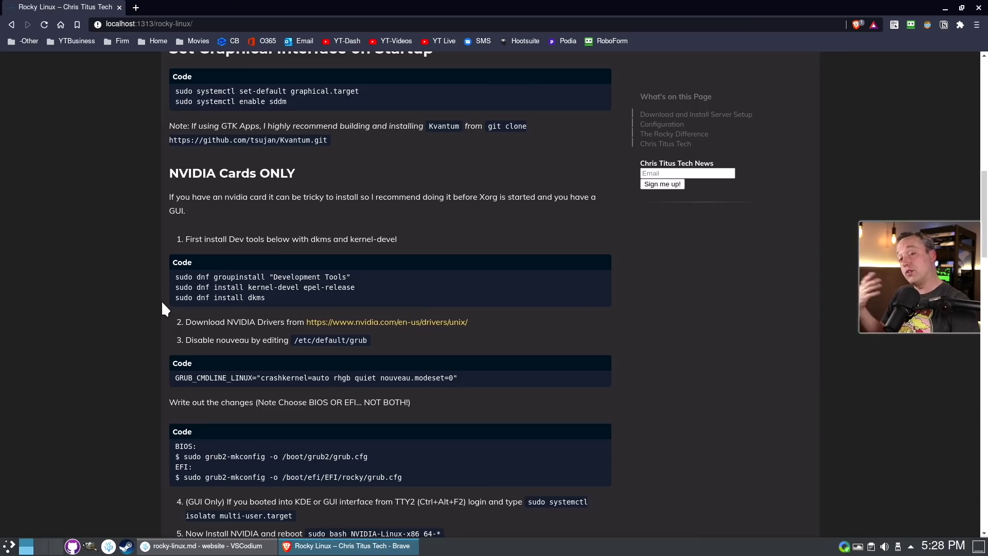
Scroll past the NVIDIA driver steps to the 'Setup your Development Tools for Builds' heading
{"action": "scroll", "coordinate": [155, 306], "scroll_direction": "down", "scroll_amount": 2}
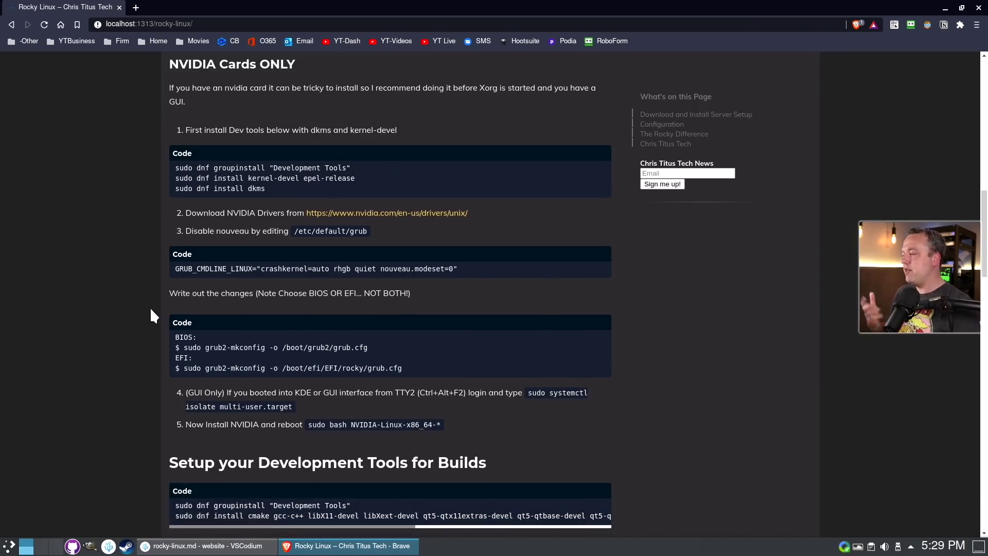
{"action": "scroll", "coordinate": [181, 261], "scroll_direction": "down", "scroll_amount": 5}
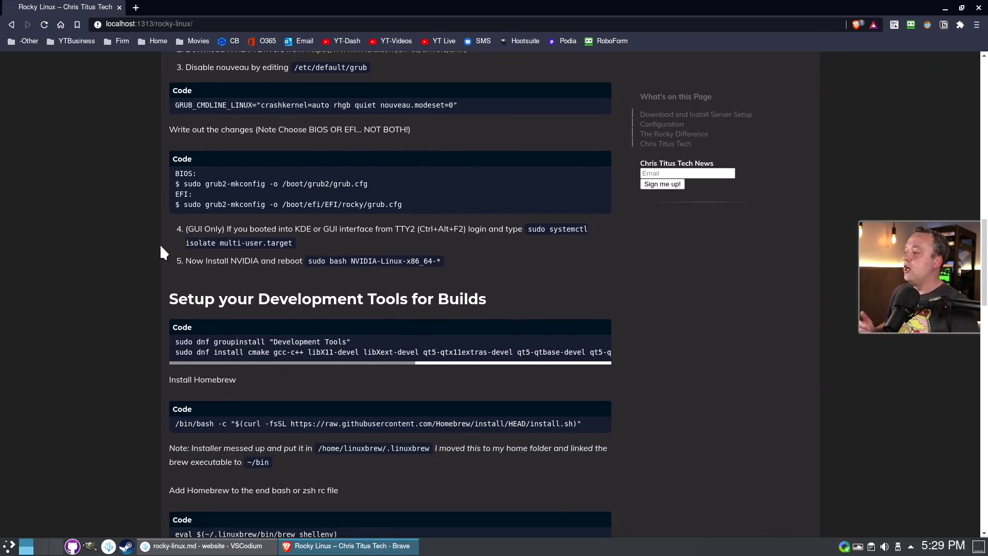
{"action": "scroll", "coordinate": [159, 243], "scroll_direction": "down", "scroll_amount": 2}
{"action": "scroll", "coordinate": [157, 242], "scroll_direction": "down", "scroll_amount": 3}
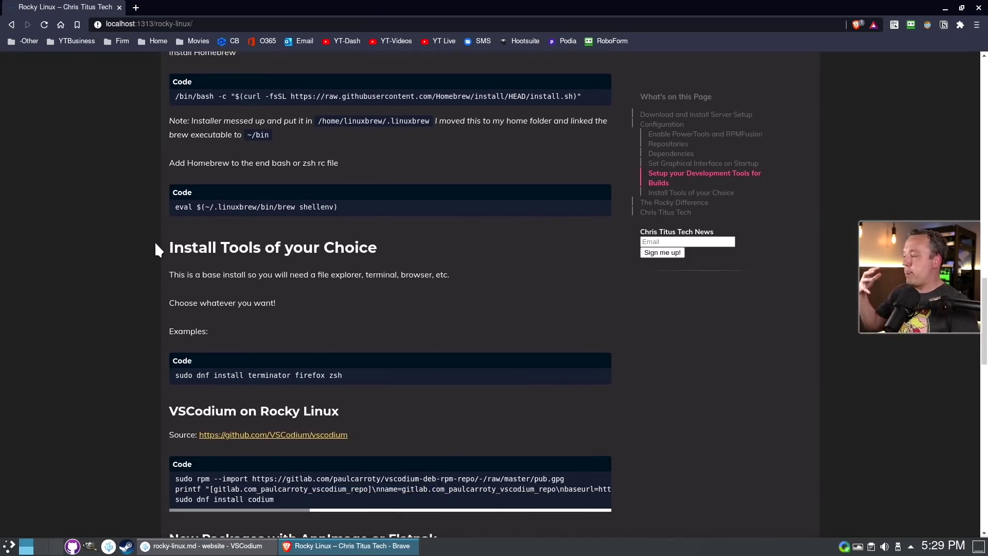
{"action": "scroll", "coordinate": [154, 241], "scroll_direction": "up", "scroll_amount": 2}
{"action": "scroll", "coordinate": [155, 242], "scroll_direction": "up", "scroll_amount": 1}
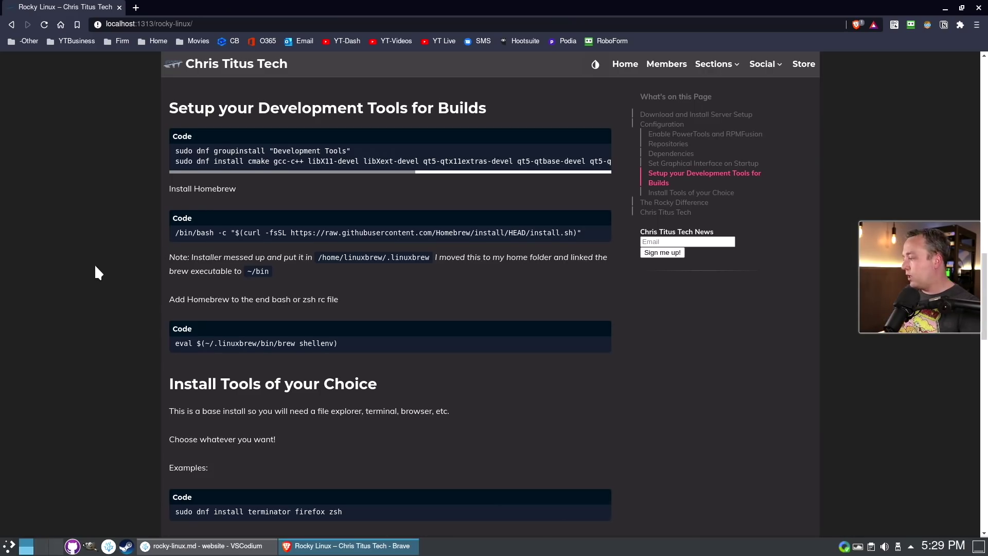
Scroll down to the VSCodium install steps and the AppImage/Flatpak section with GIMP and Steam
{"action": "scroll", "coordinate": [103, 247], "scroll_direction": "down", "scroll_amount": 5}
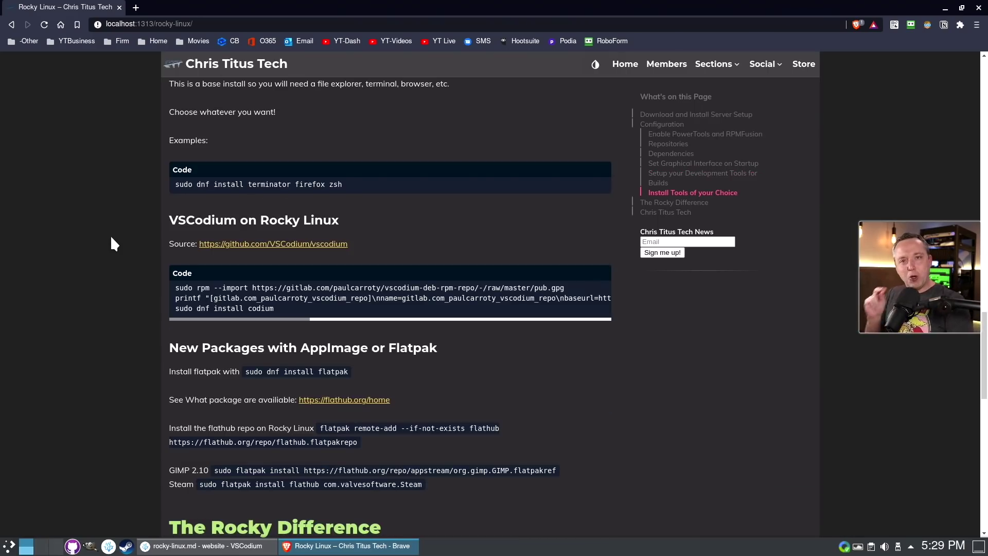